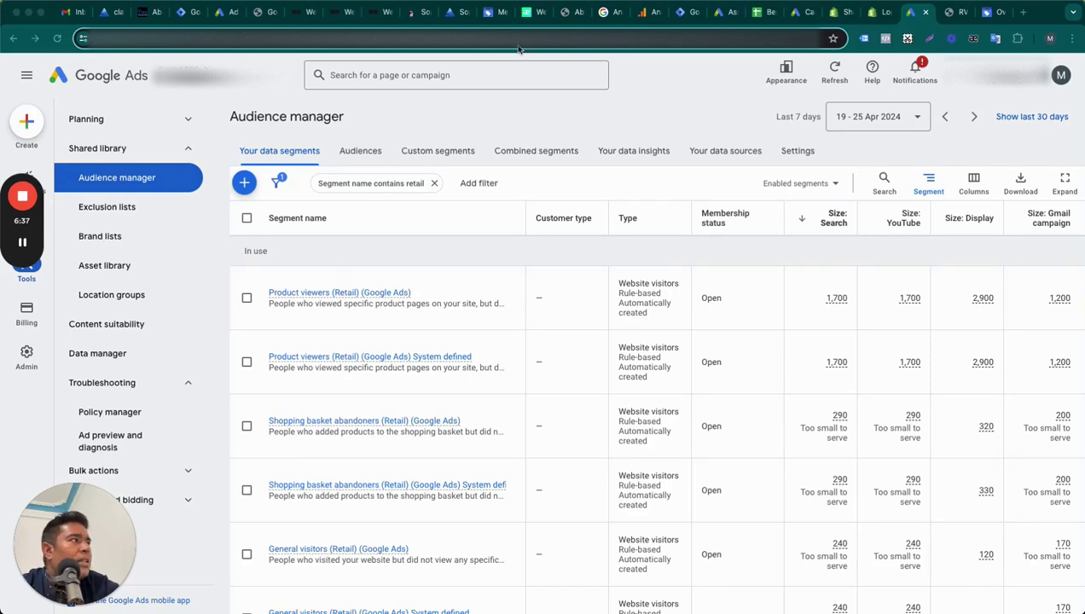
click(946, 14)
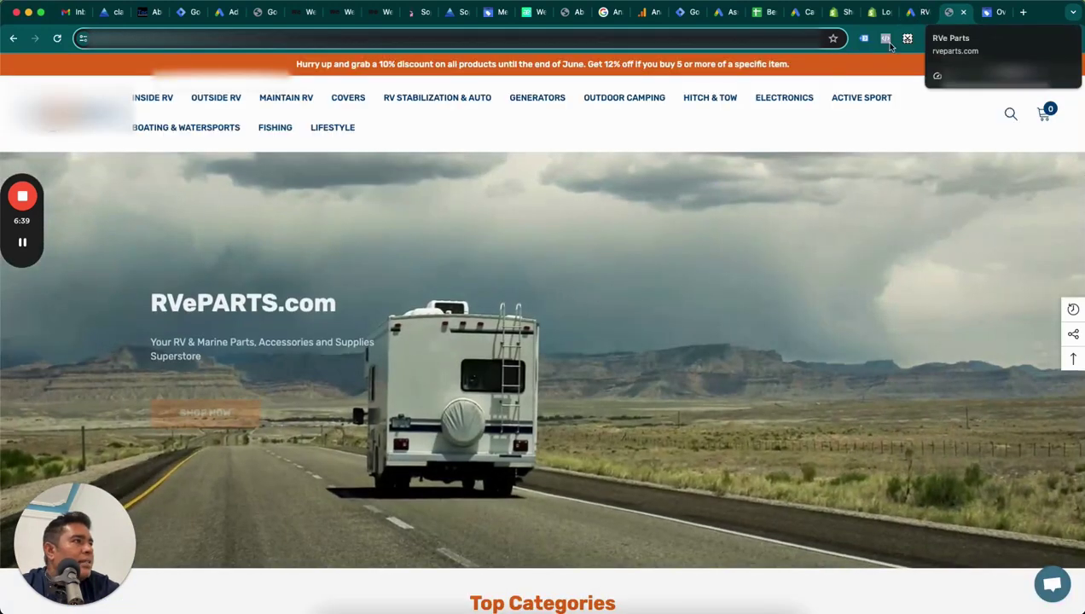
scroll(672, 442, down, 1)
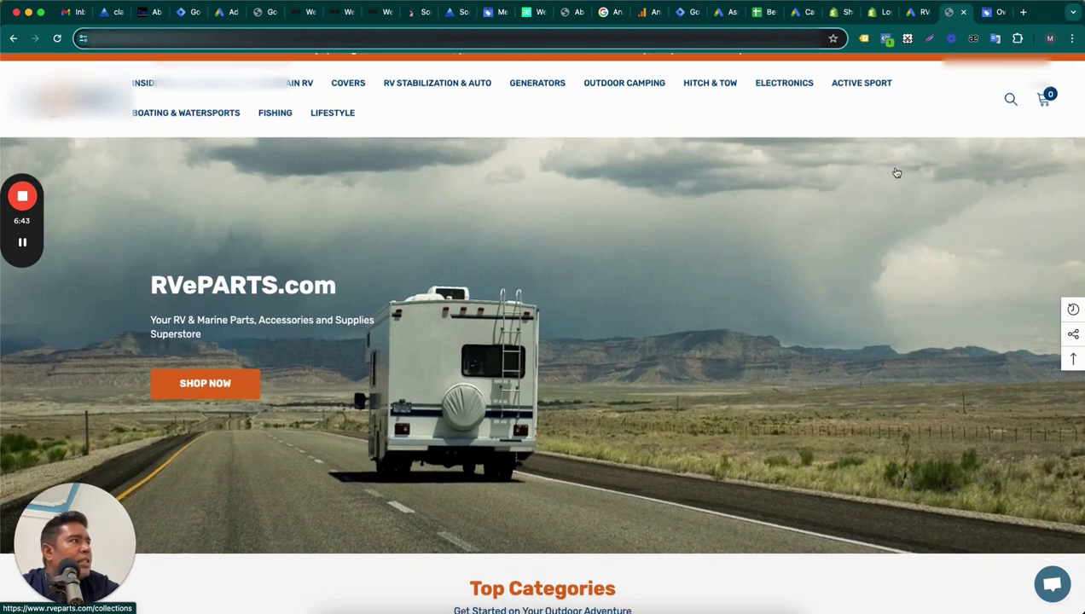
click(917, 13)
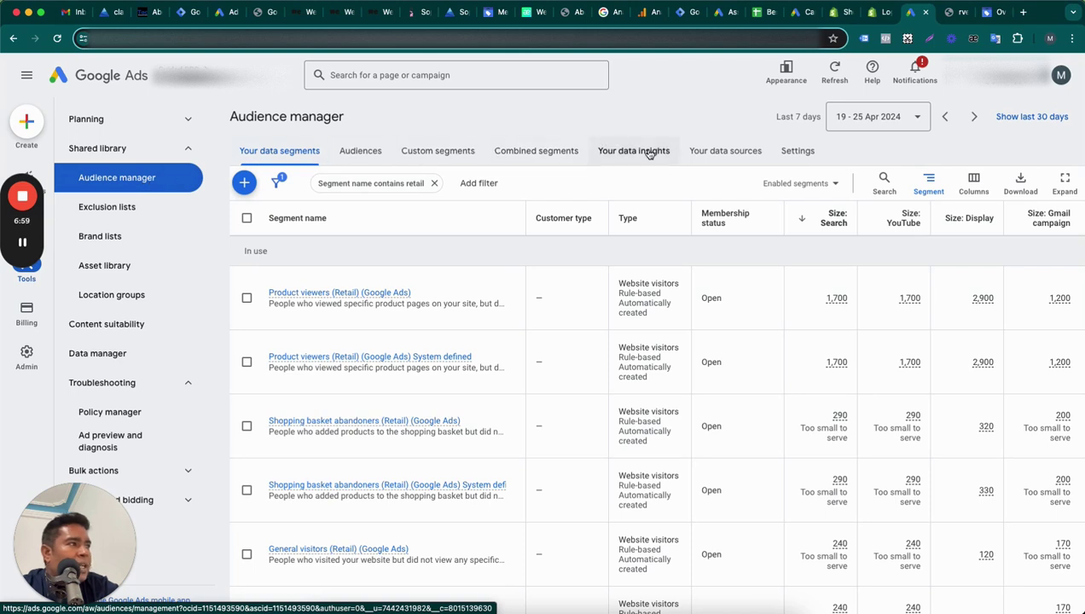
Open Your data sources and open the Google Ads tag's details, with 13 active parameters
click(716, 154)
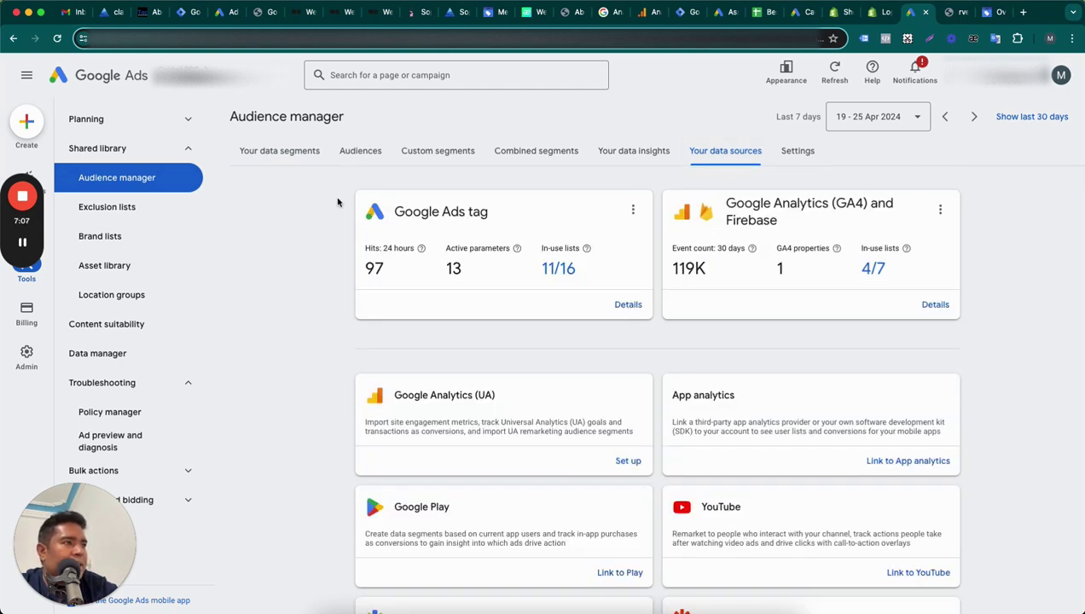
drag(336, 198, 529, 277)
click(503, 279)
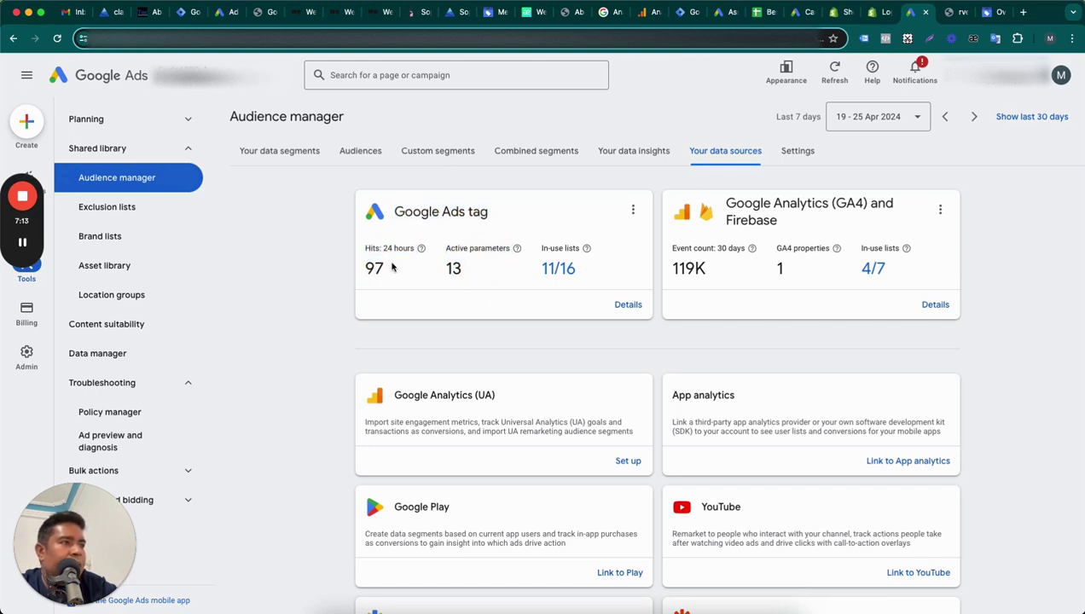
double_click(454, 269)
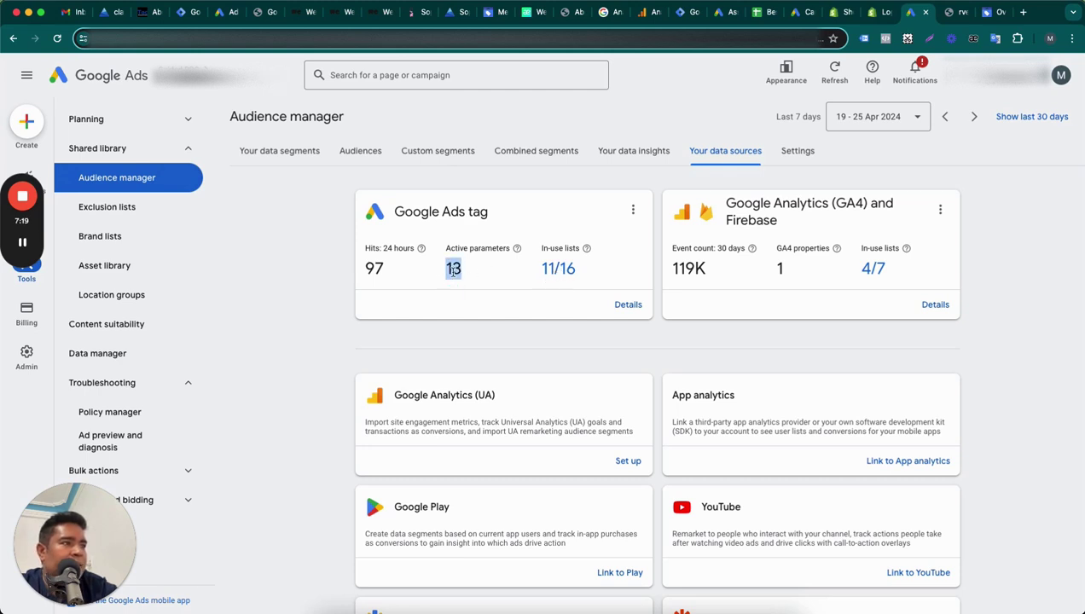
click(630, 305)
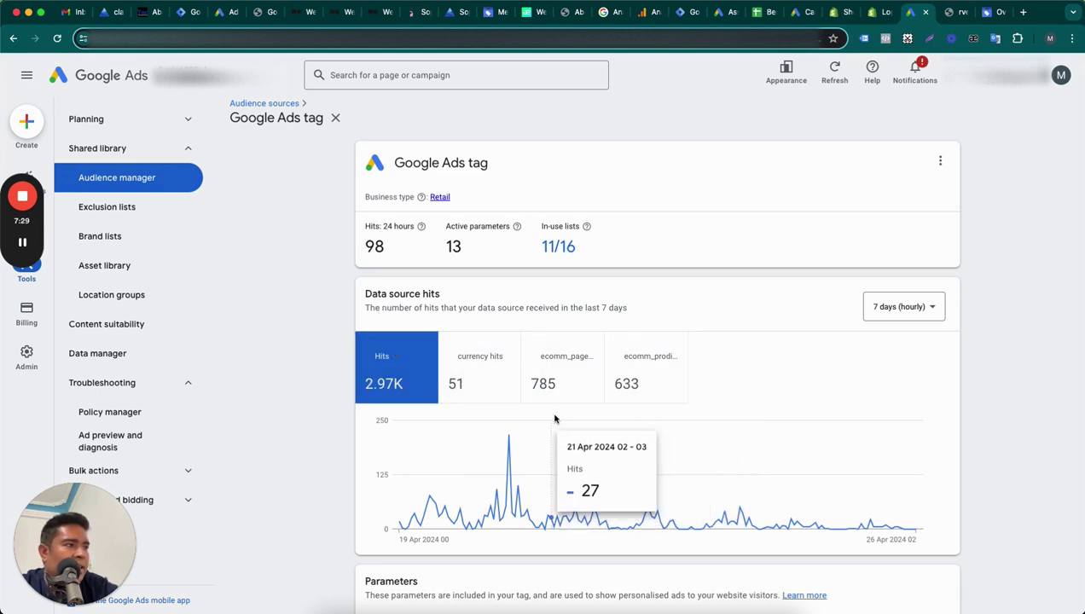
Plot ecomm_prodid hits on the chart and check its 21% share of parameter hits
scroll(756, 376, down, 1)
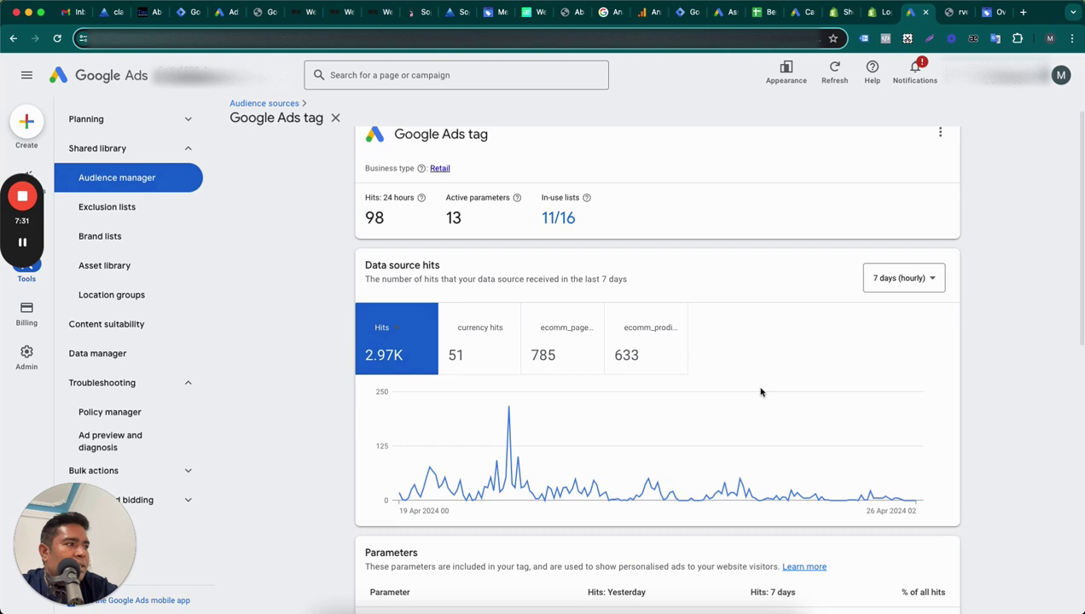
click(659, 355)
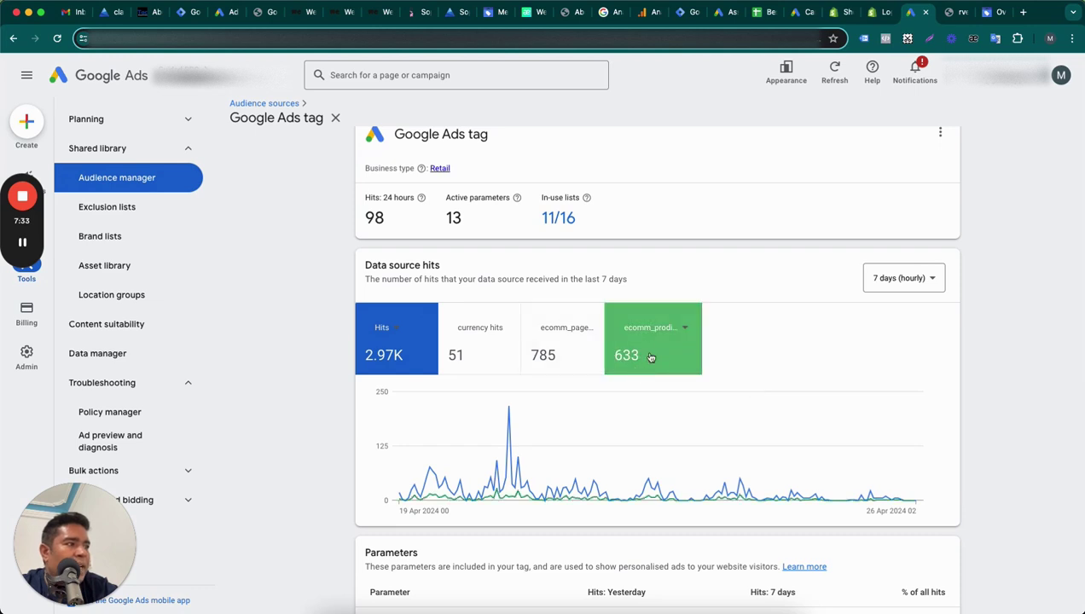
scroll(780, 375, down, 8)
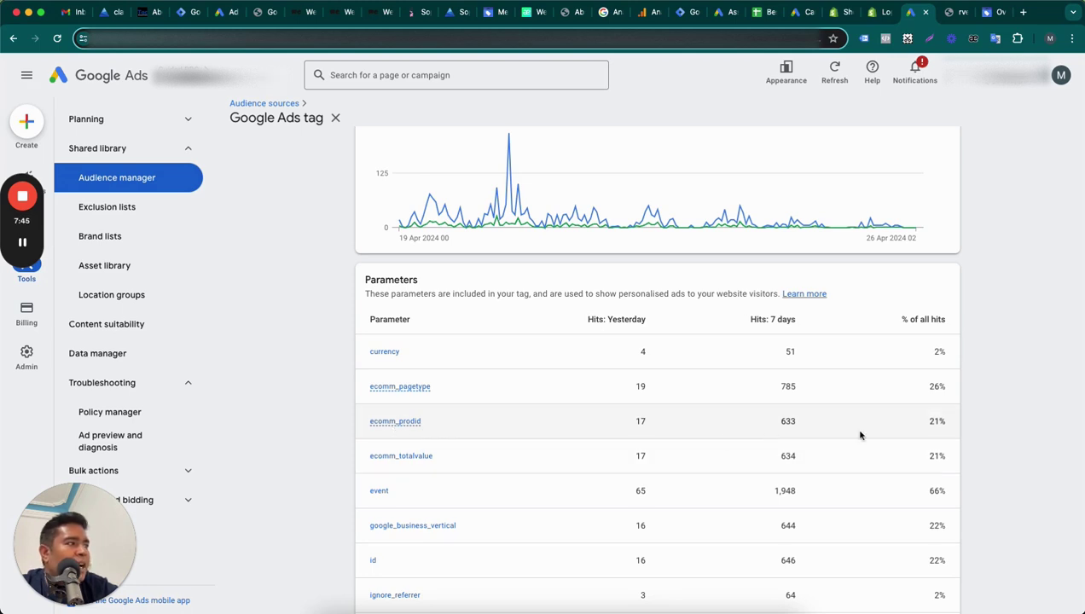
drag(939, 422, 931, 421)
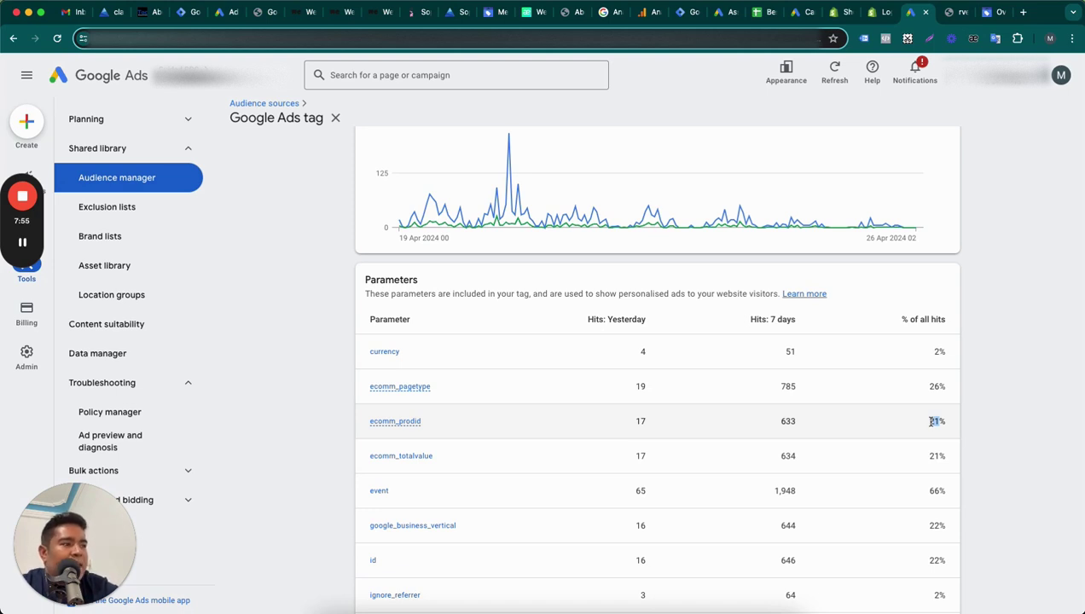
scroll(931, 421, up, 5)
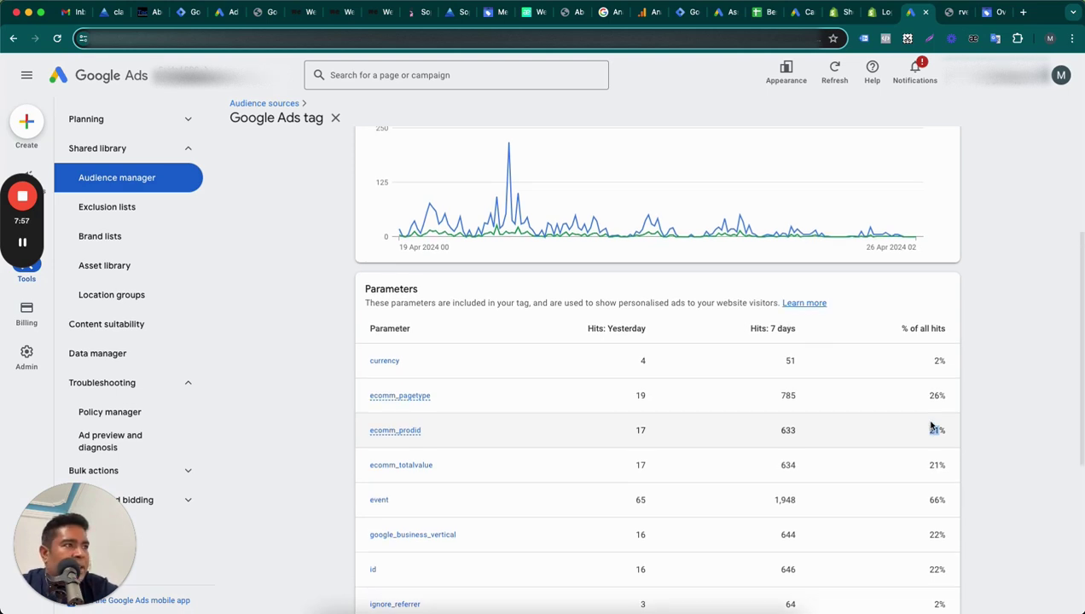
scroll(932, 424, up, 3)
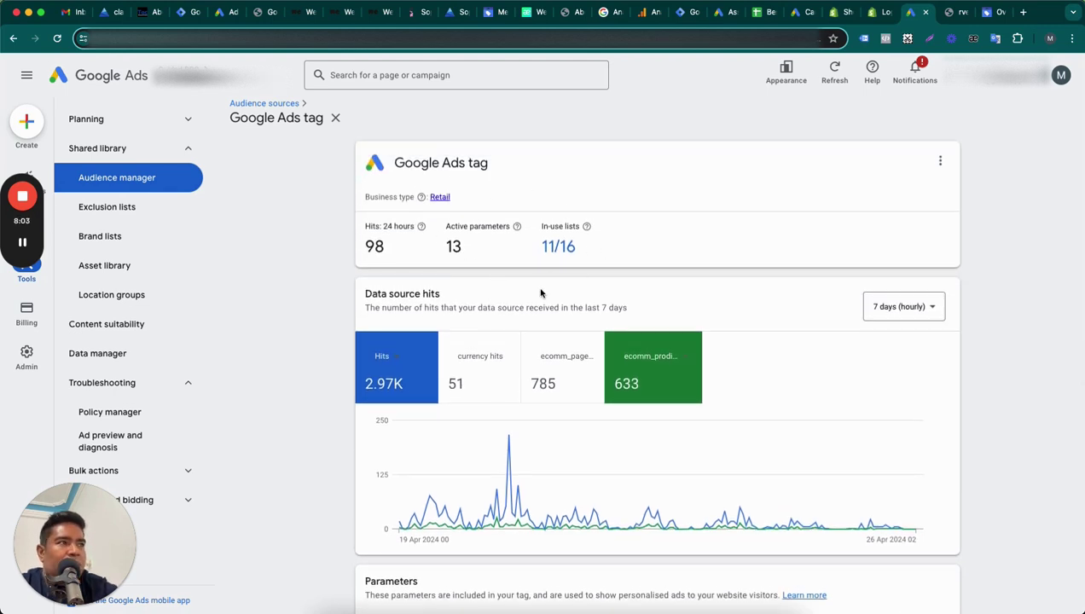
Review the ecomm rows: ecomm_totalvalue at 634 hits alongside the ecomm_prodid share
scroll(503, 475, down, 5)
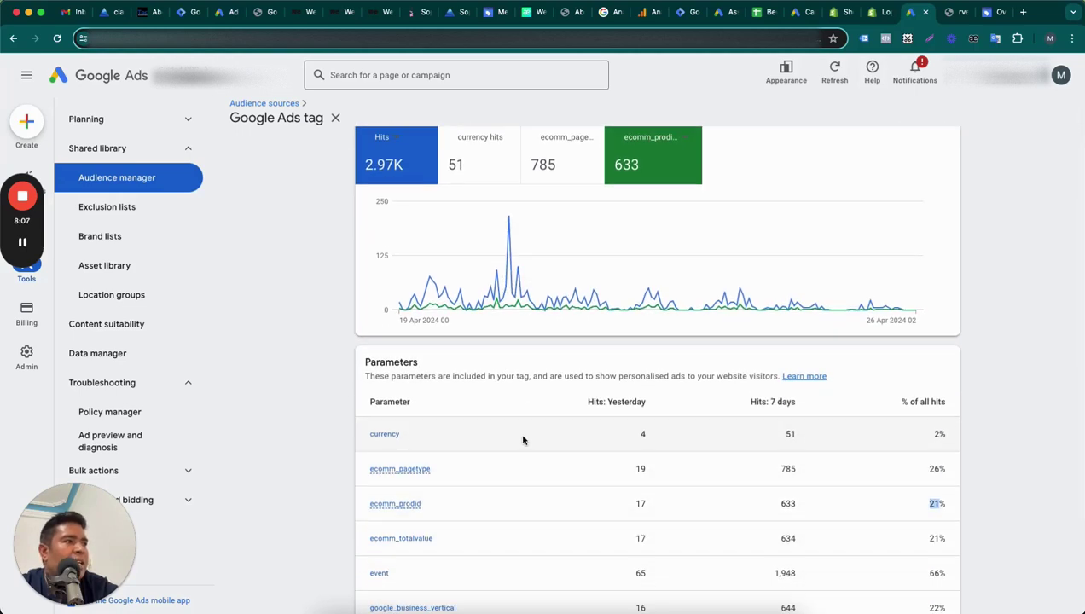
scroll(519, 437, up, 5)
scroll(545, 556, down, 7)
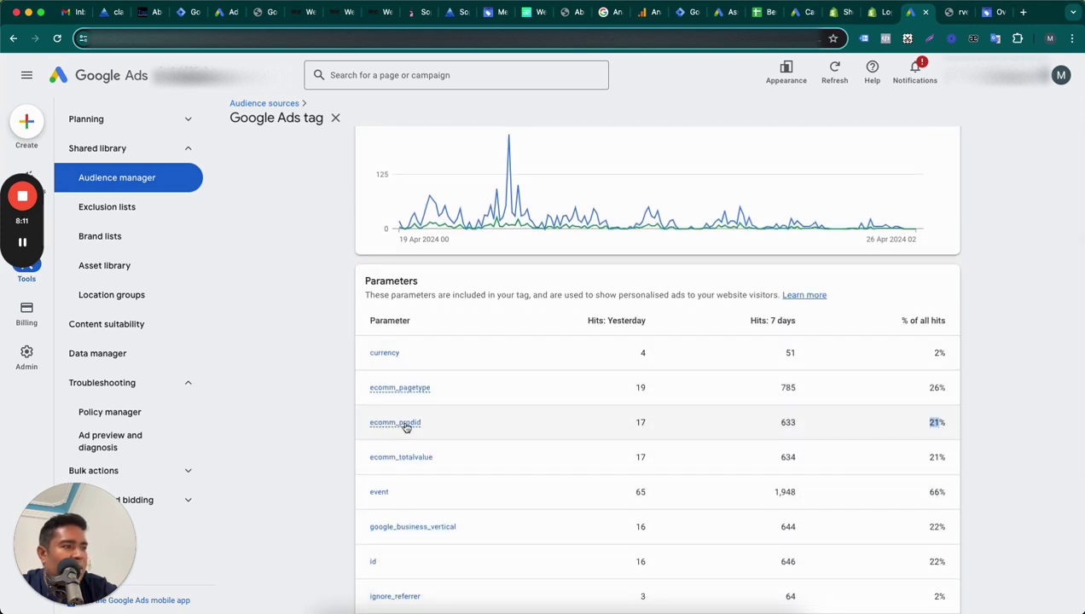
double_click(787, 463)
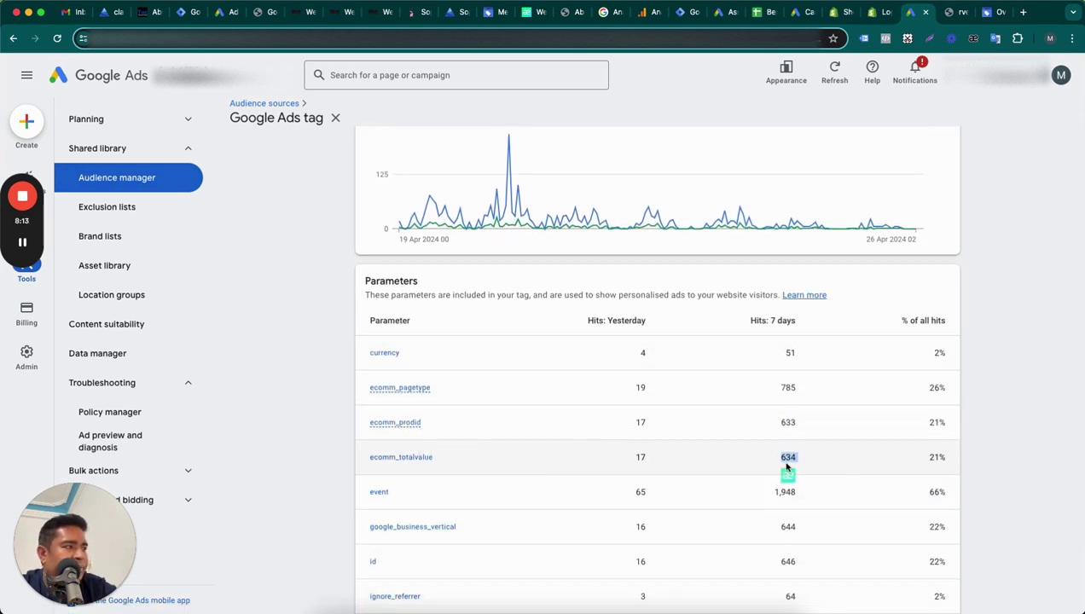
click(933, 422)
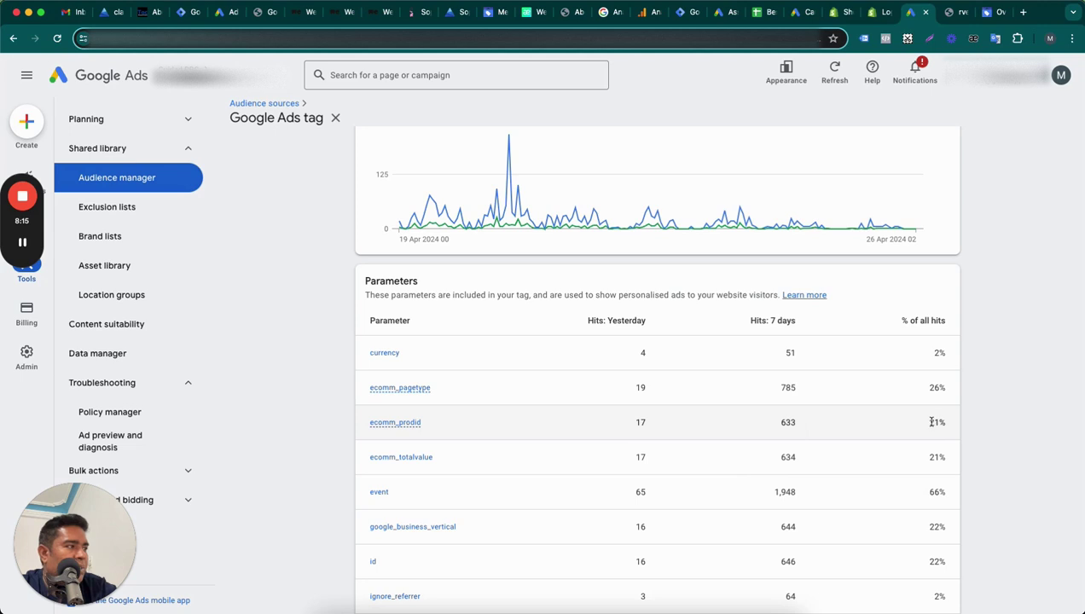
drag(932, 422, 945, 466)
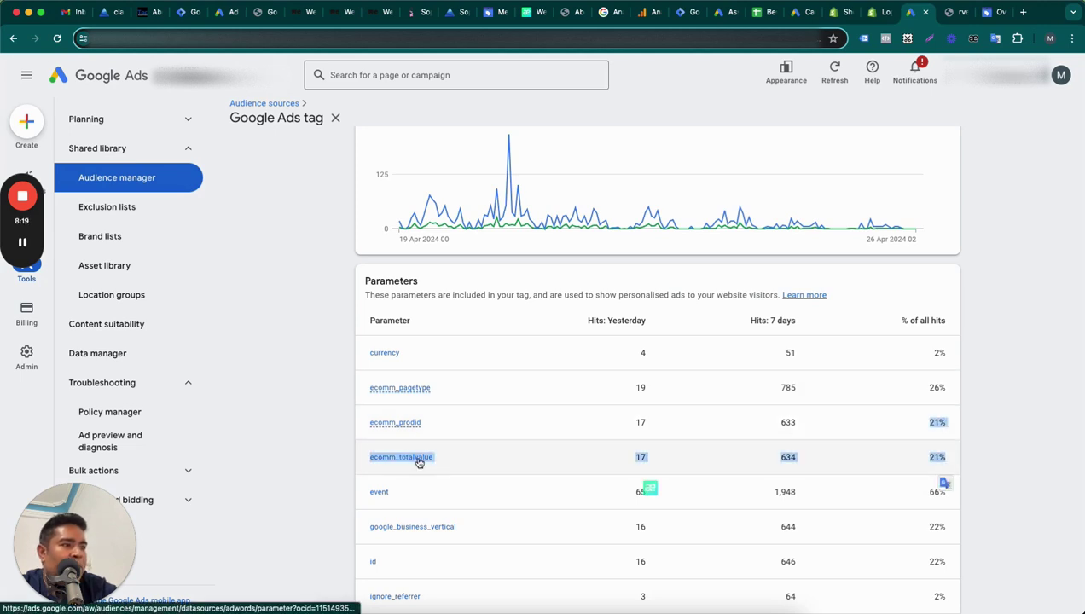
click(317, 535)
Compare the id and value parameters, each at a 22% share of hits
scroll(333, 525, down, 2)
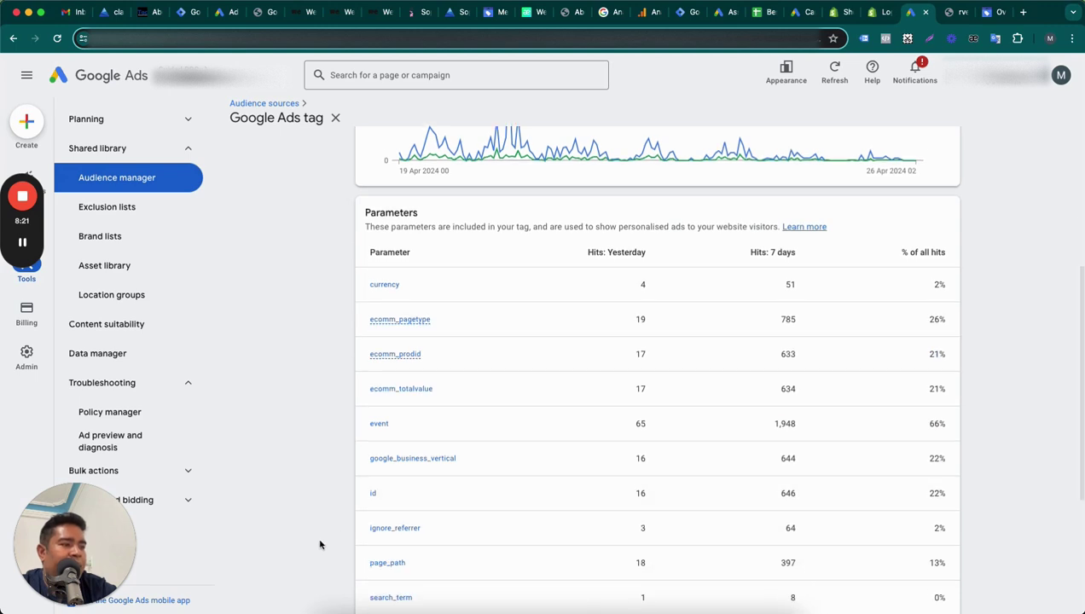
scroll(320, 544, down, 5)
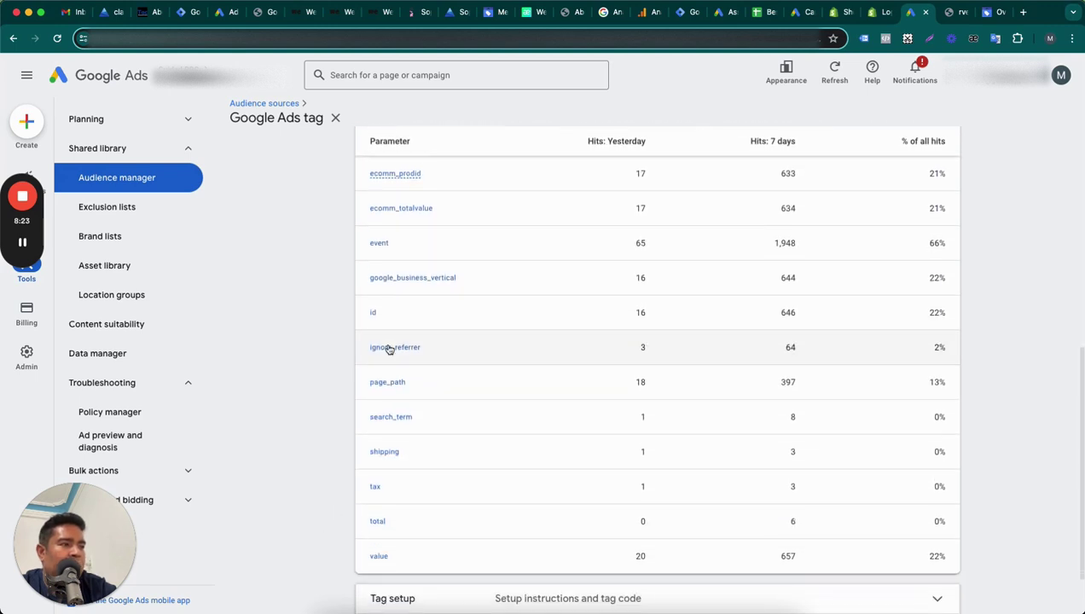
drag(354, 309, 405, 321)
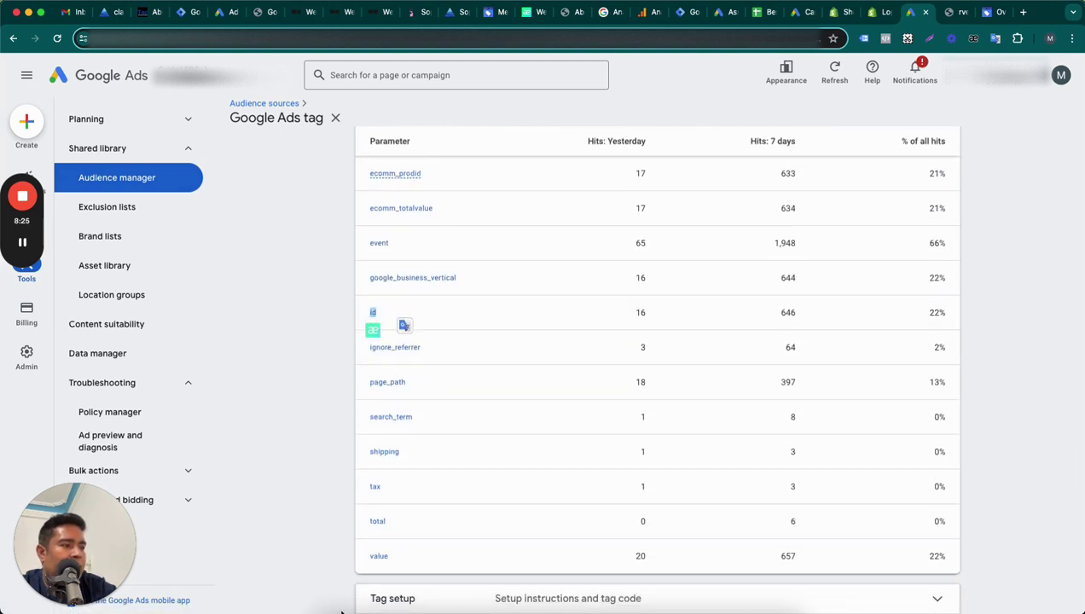
drag(356, 558, 405, 563)
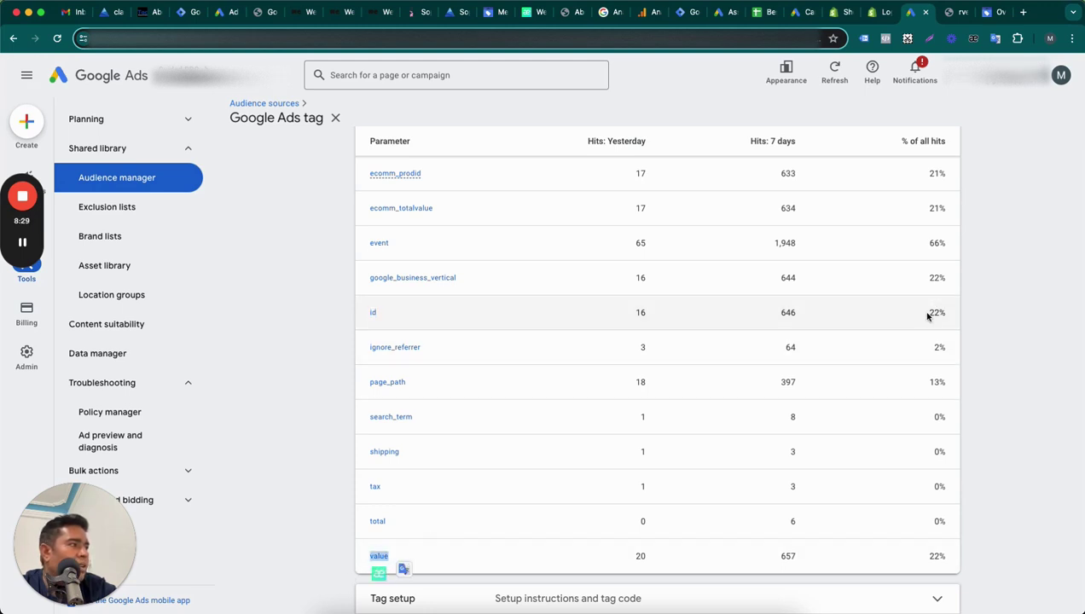
drag(928, 317, 949, 317)
click(926, 559)
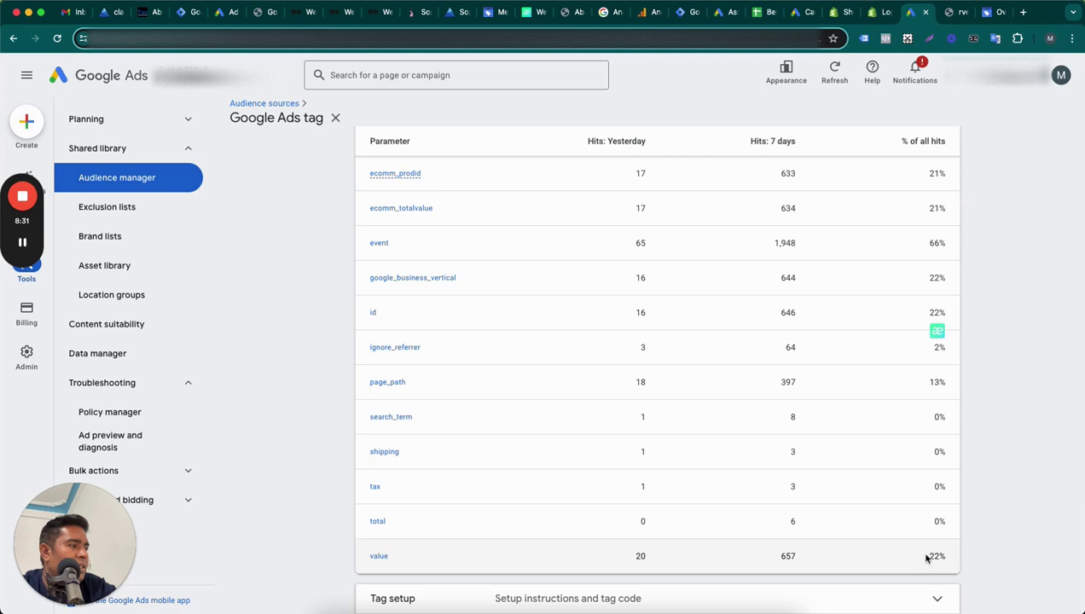
drag(929, 560, 947, 562)
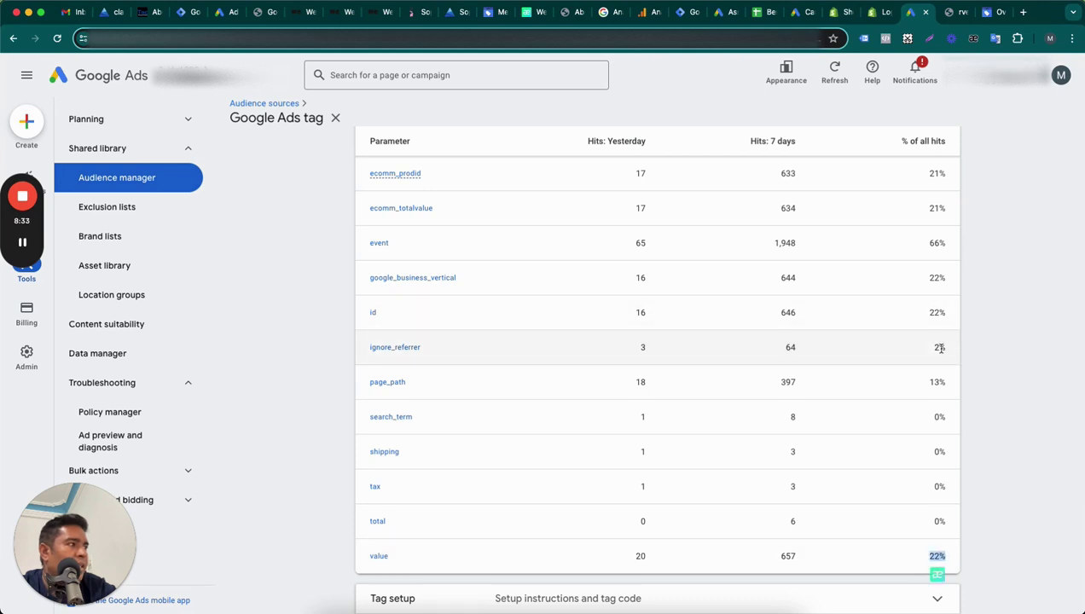
scroll(940, 347, up, 1)
drag(928, 237, 948, 280)
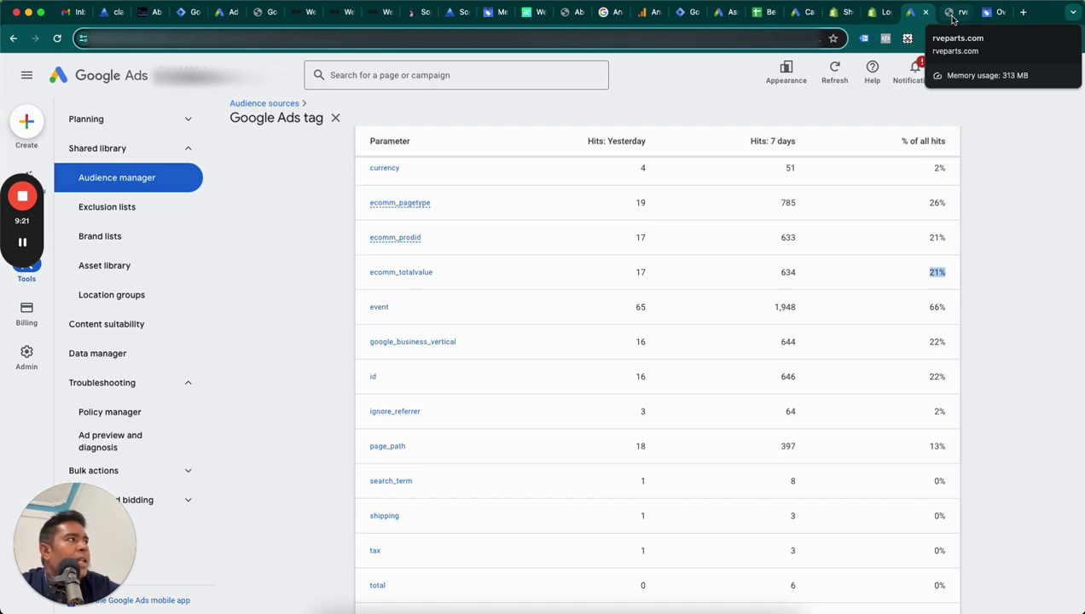
In the RV parts store, browse Fresh Water > Fresh Water Hoses to the Wheel Masters 8001 product
click(953, 19)
mouse_move(863, 78)
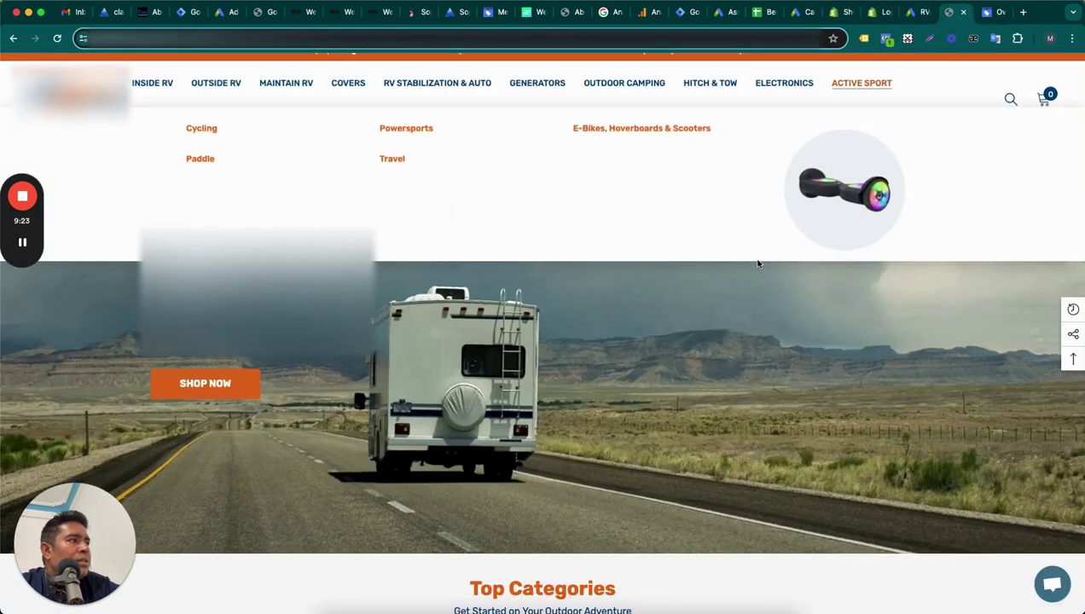
scroll(718, 433, down, 5)
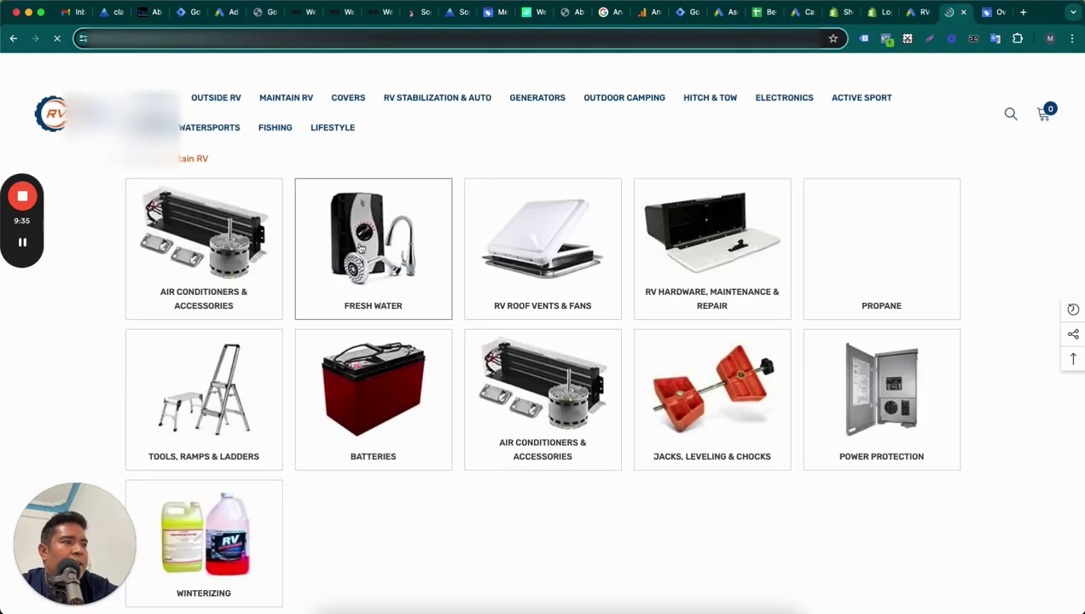
click(370, 243)
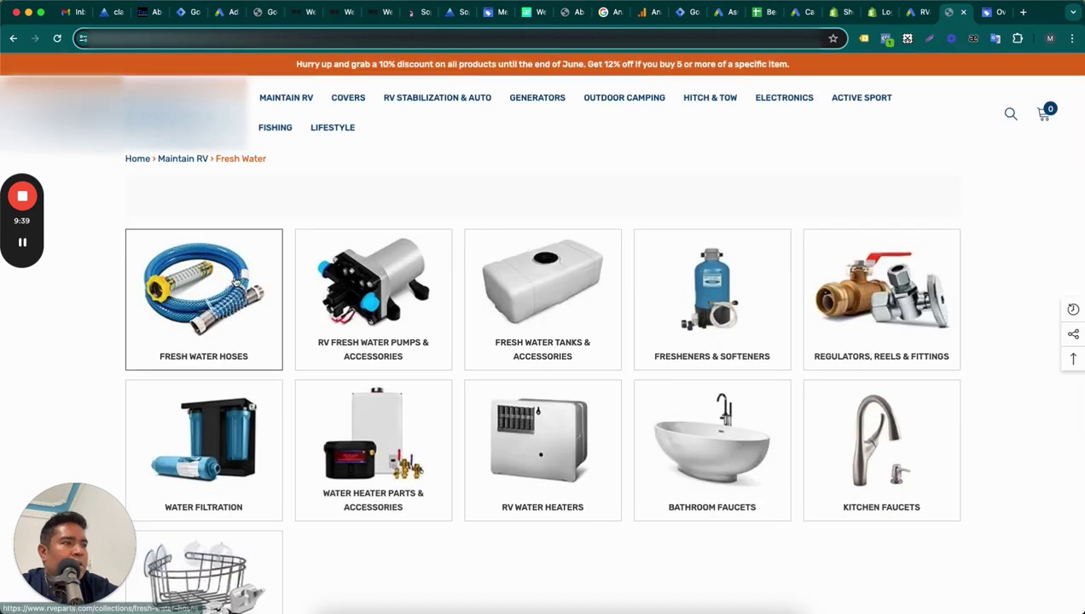
click(236, 282)
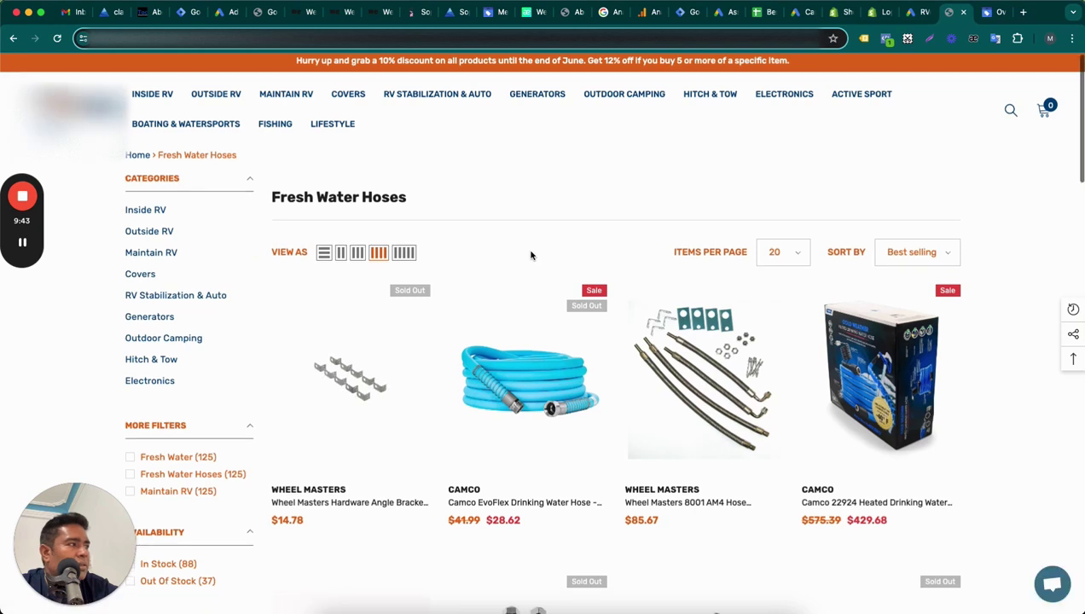
scroll(531, 254, down, 1)
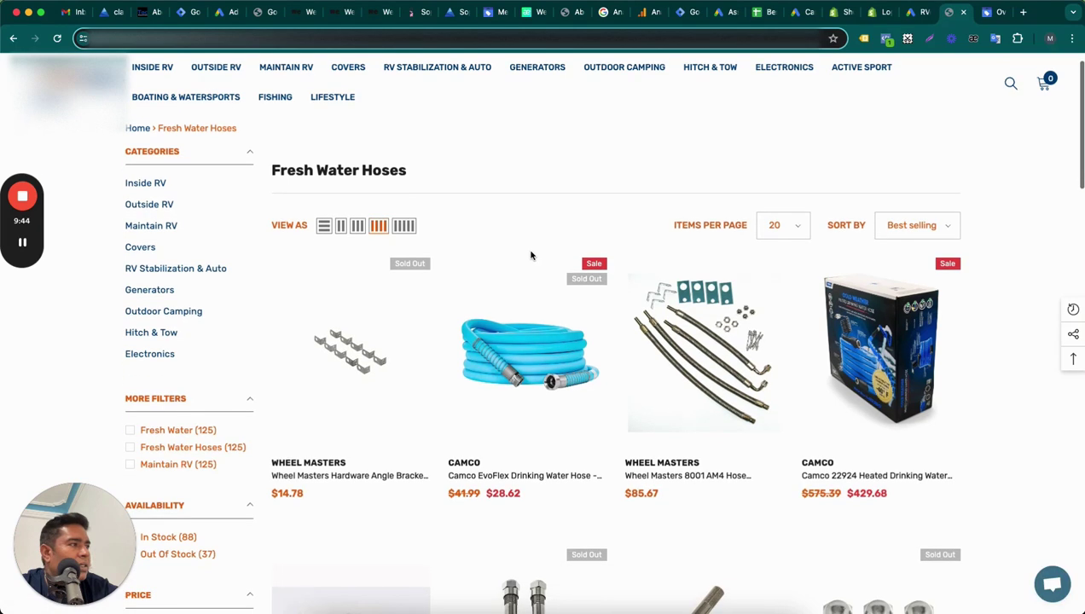
click(696, 335)
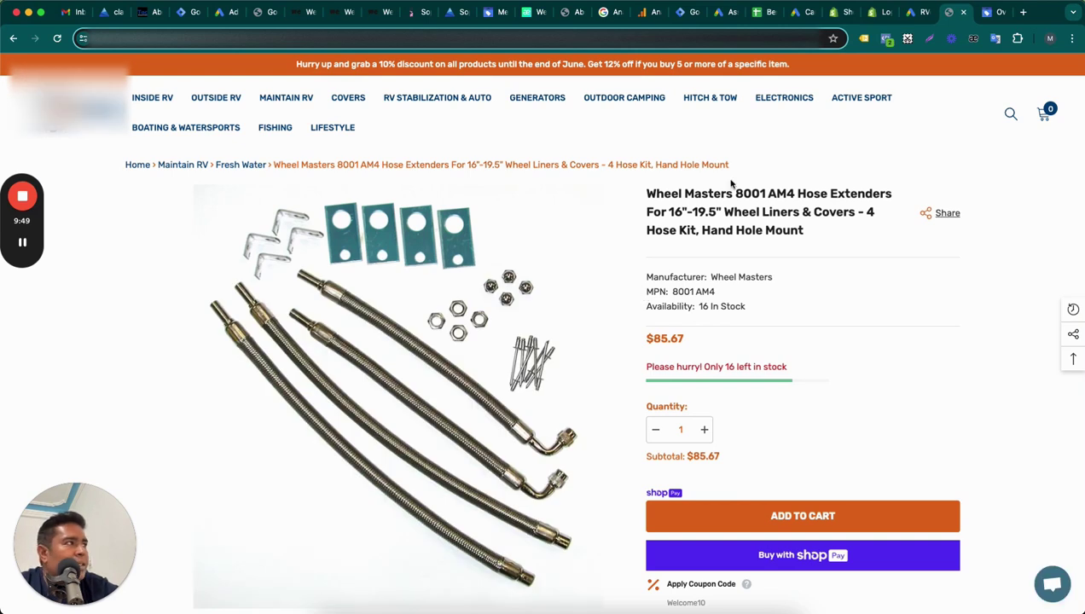
Run Tag Assistant on the product page and view the Remarketing Tag's page_view request data
click(863, 42)
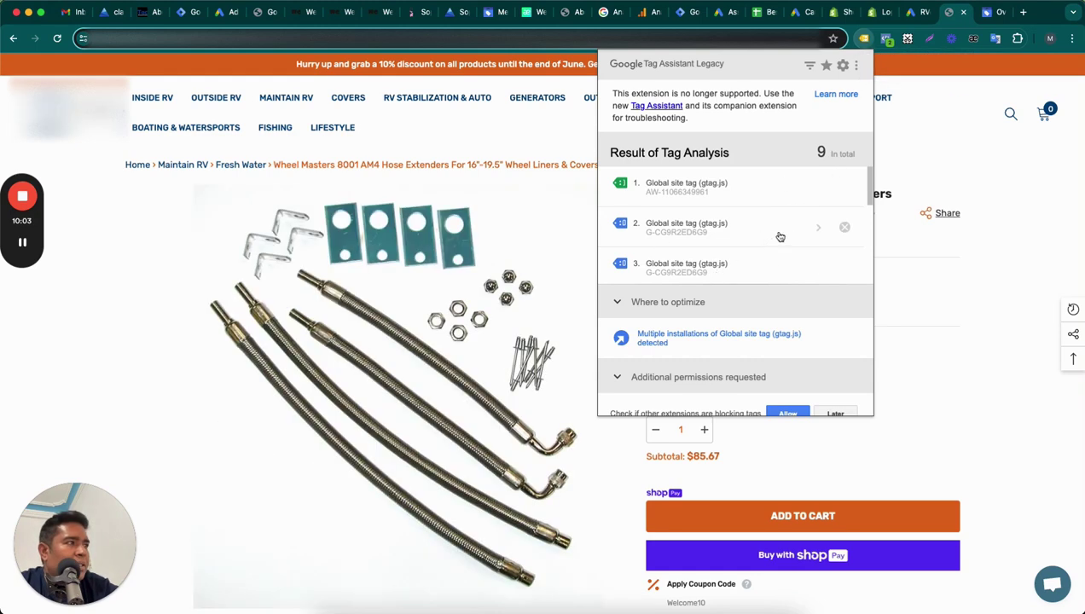
scroll(784, 238, down, 1)
scroll(781, 237, down, 2)
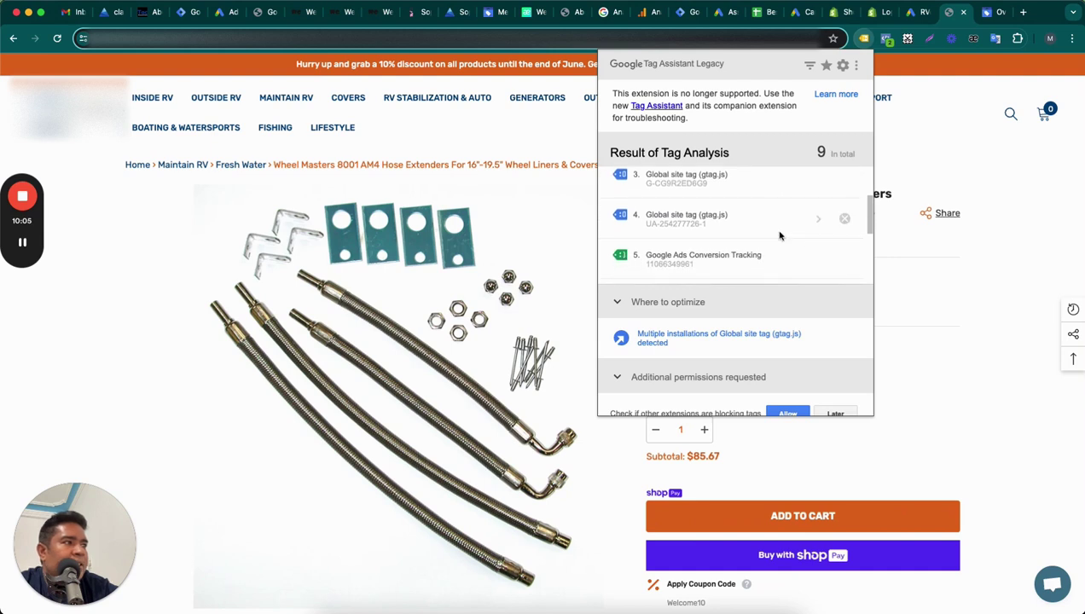
scroll(744, 241, down, 2)
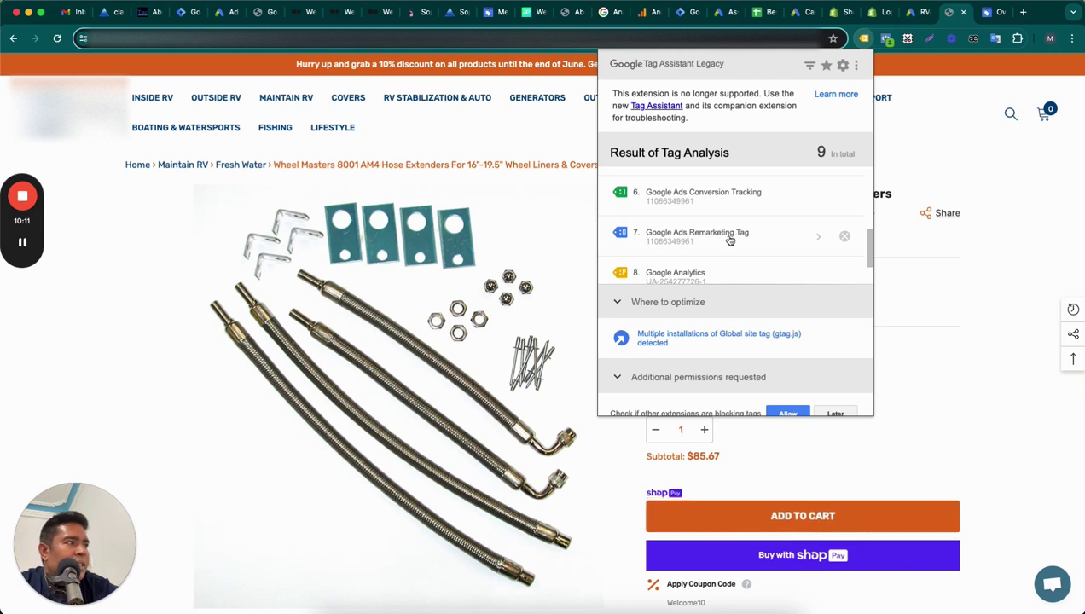
click(730, 239)
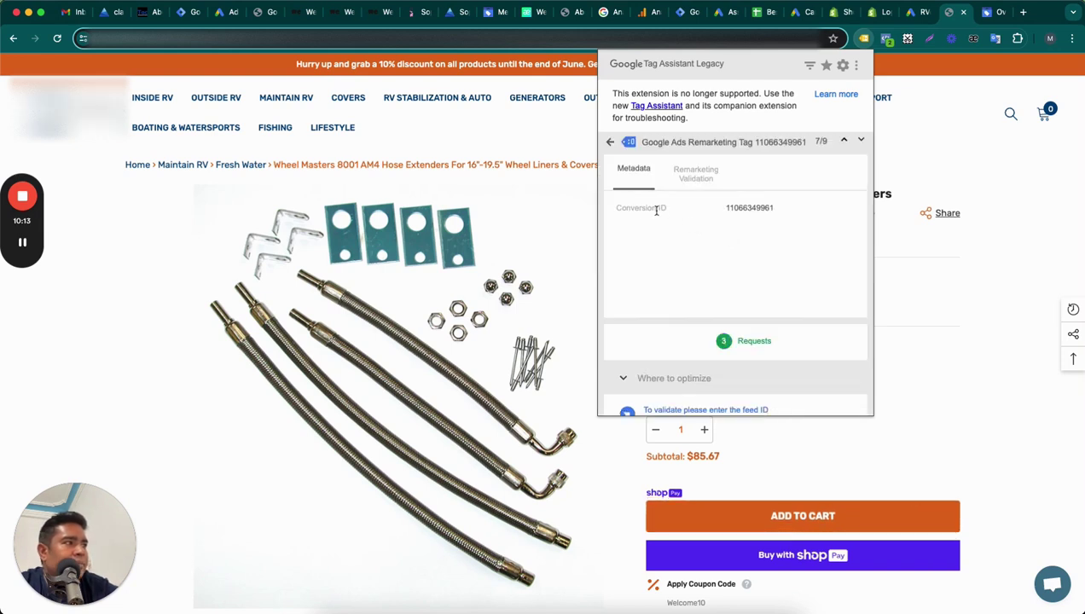
click(698, 177)
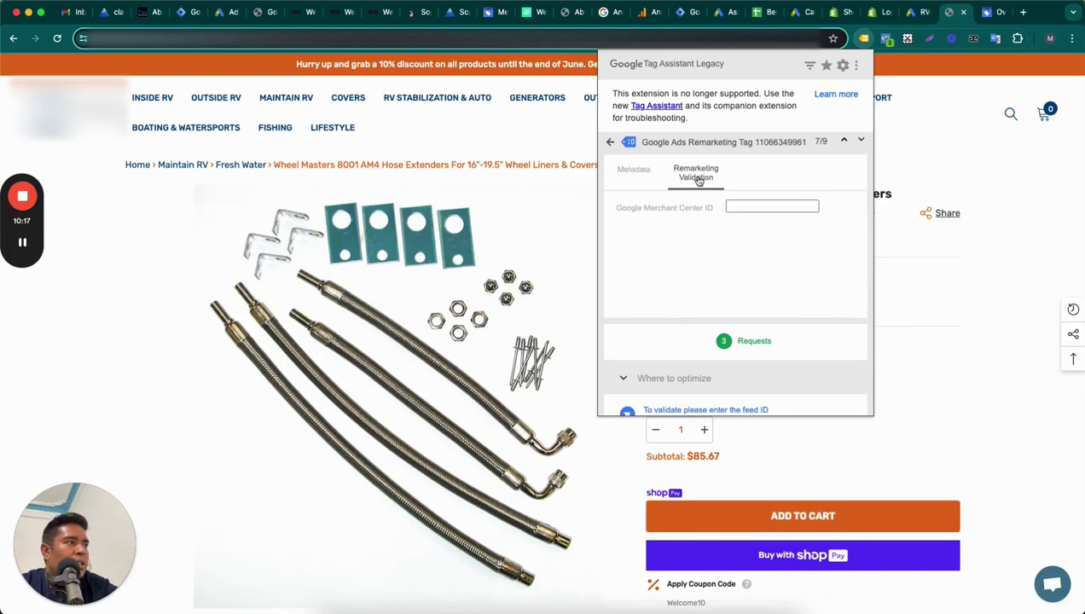
click(746, 343)
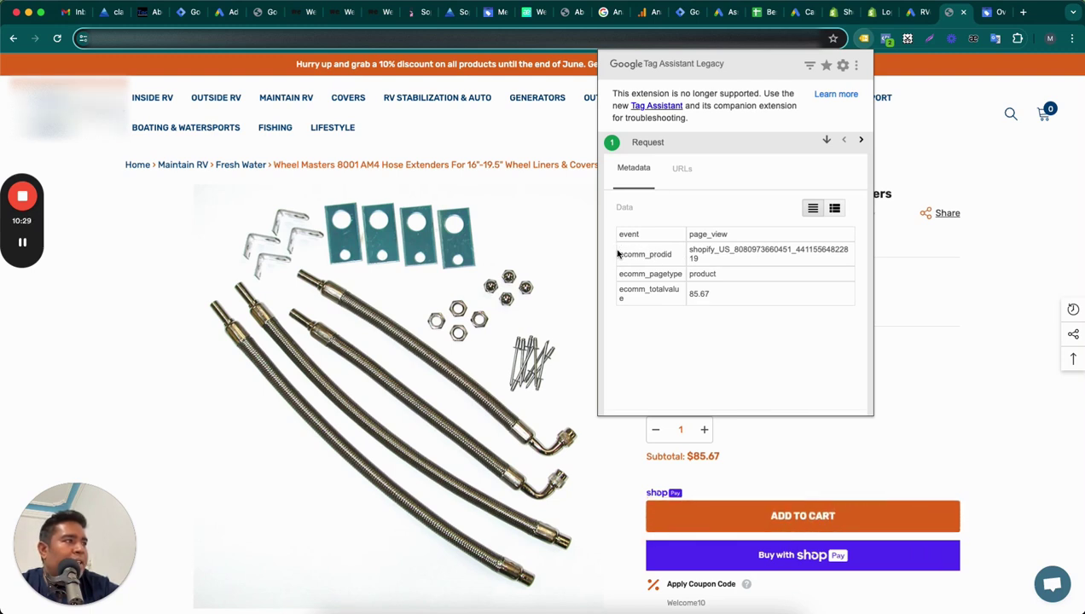
Copy the ecomm_prodid product ID from the request and switch to Google Merchant Center
drag(619, 252, 715, 267)
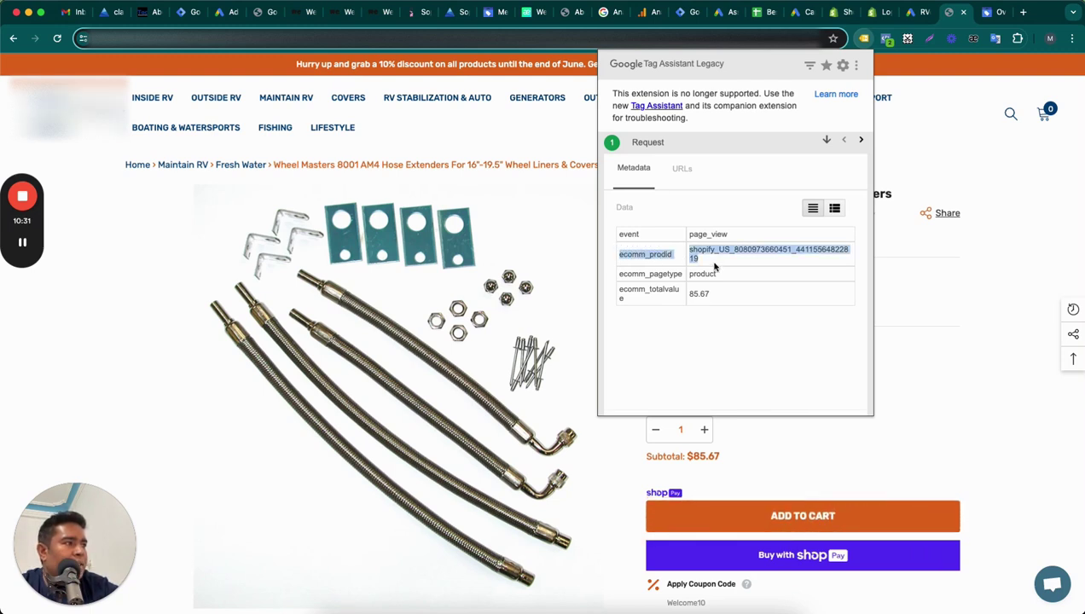
double_click(656, 299)
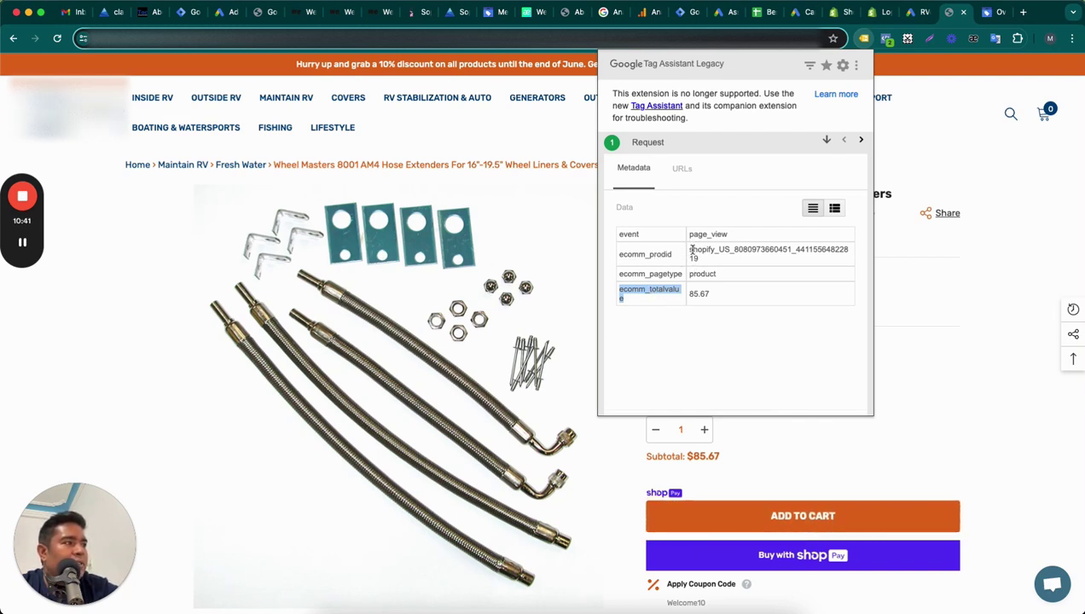
double_click(692, 251)
click(692, 254)
double_click(695, 257)
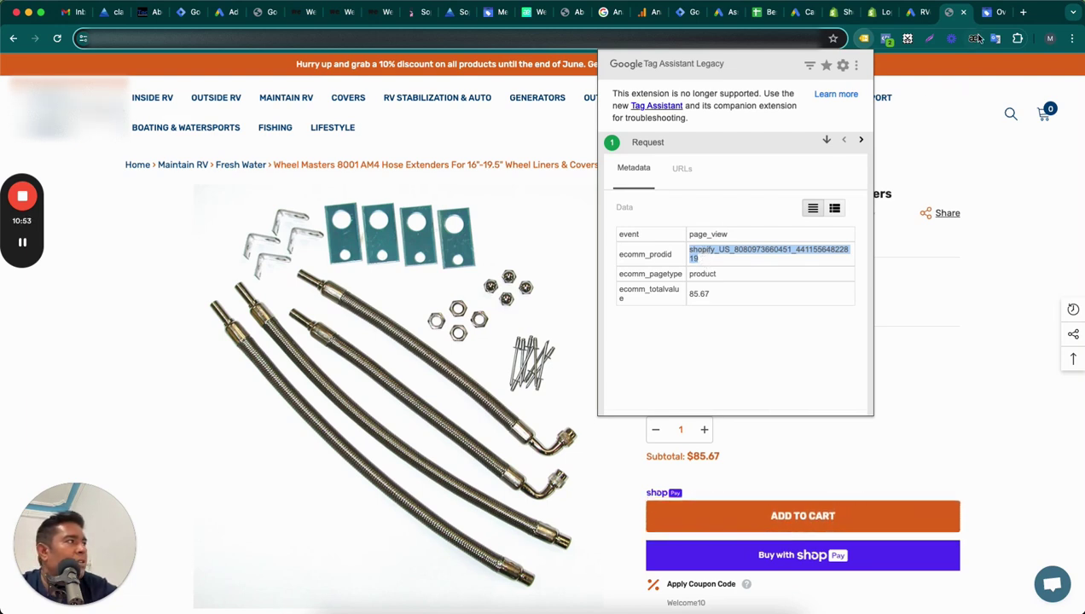
click(994, 12)
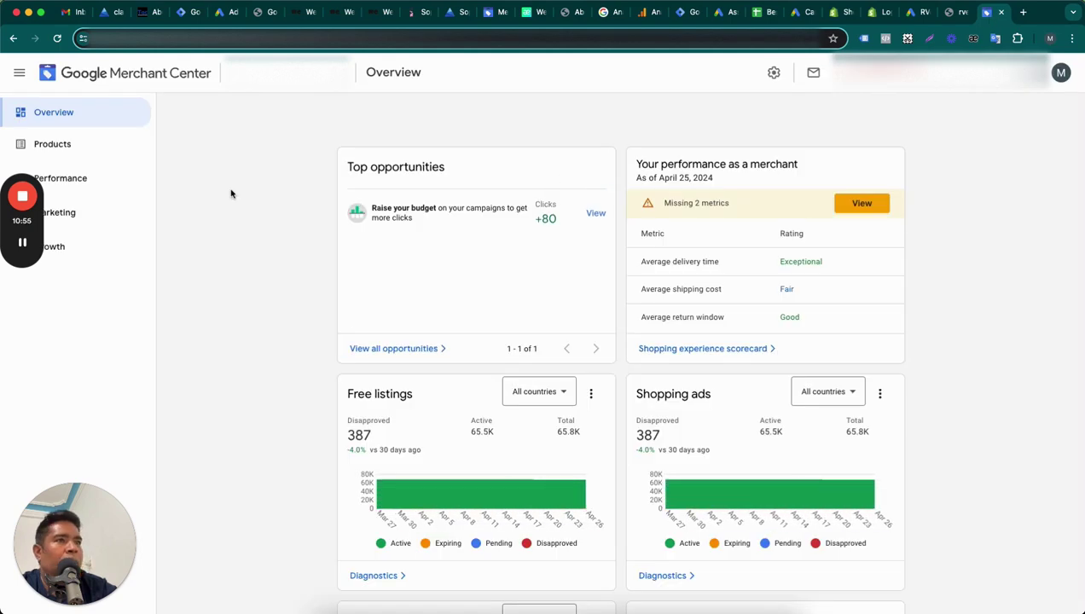
Filter All products by Item ID equals the pasted ID and open the Wheel Masters product
click(75, 145)
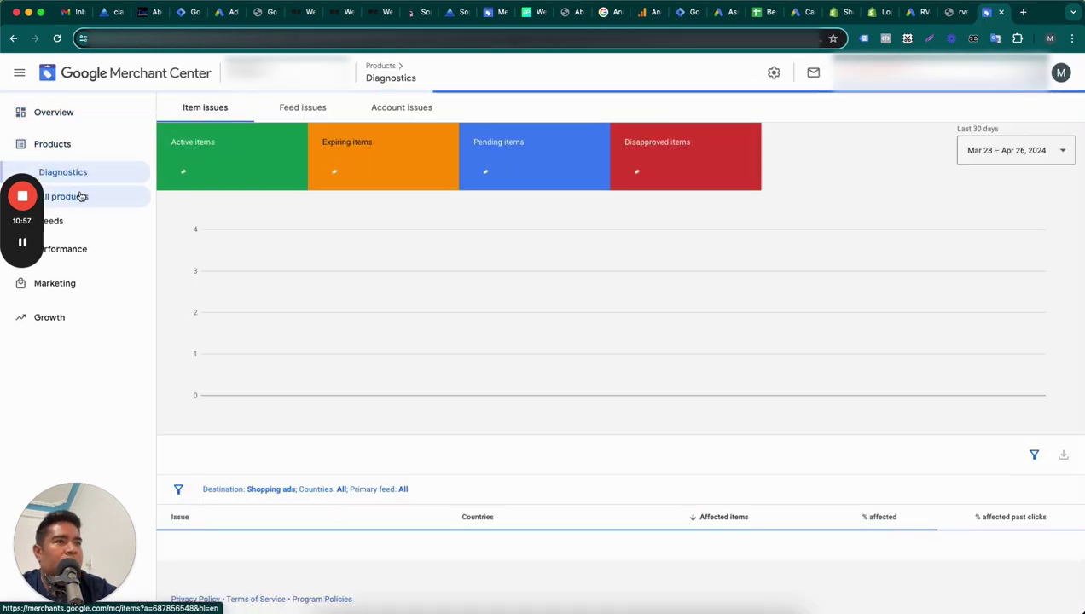
click(80, 196)
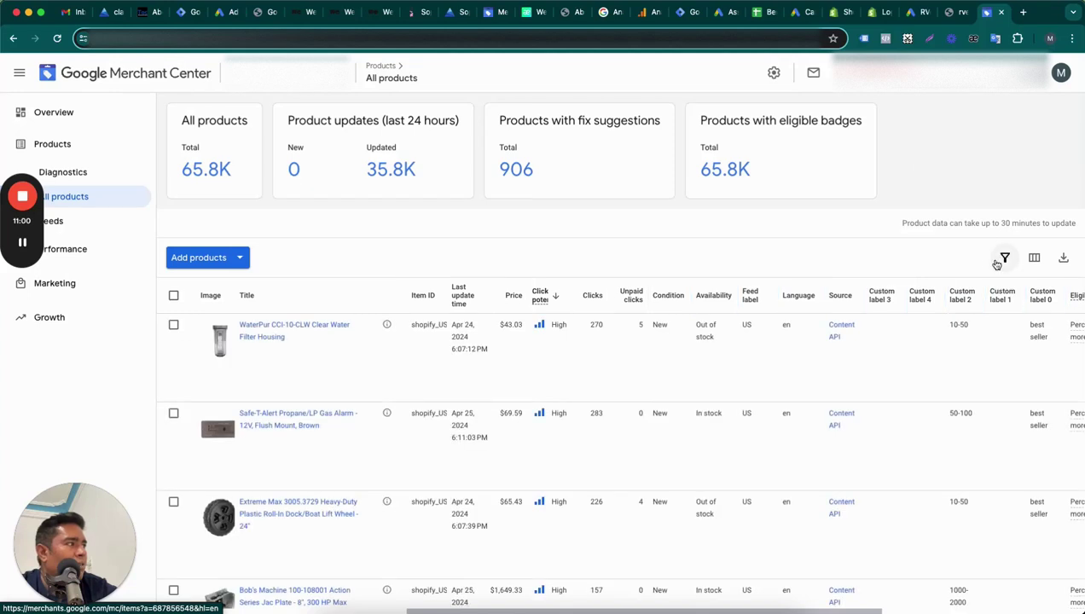
click(1004, 256)
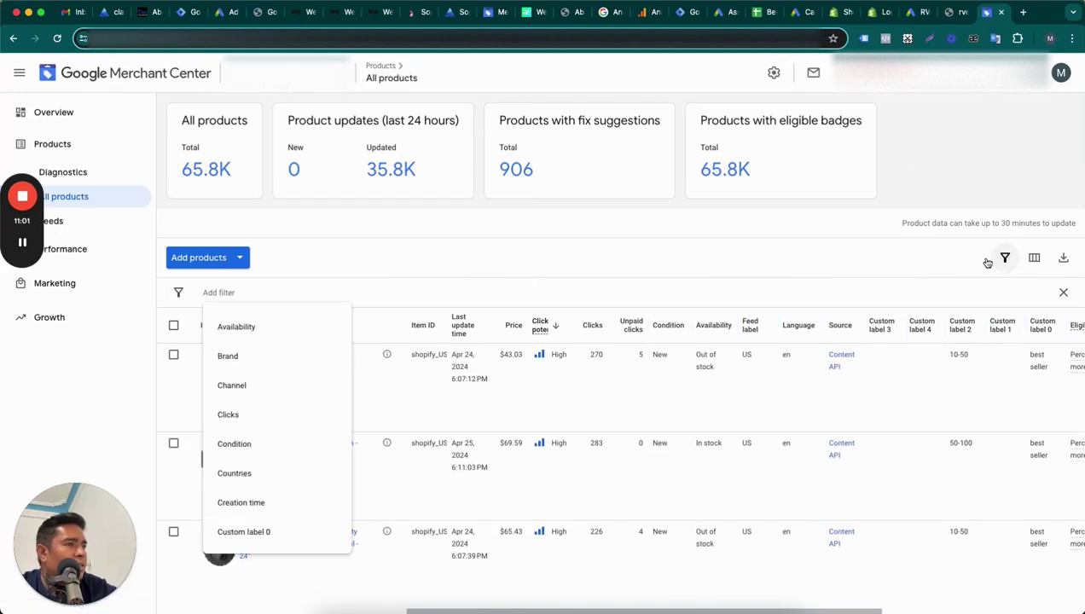
text(id)
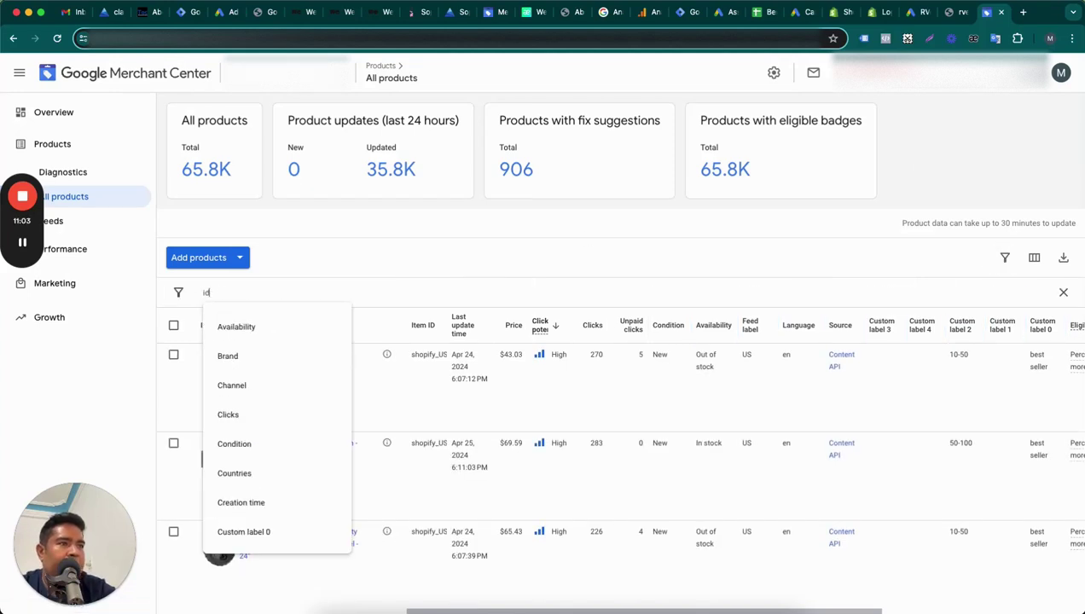
click(268, 352)
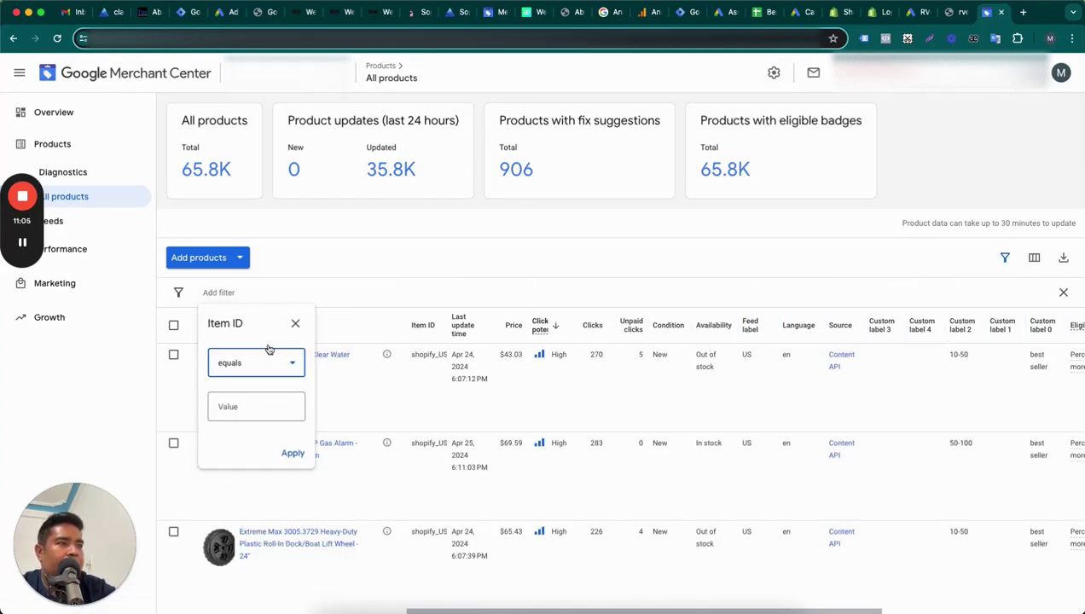
click(249, 406)
key(super+v)
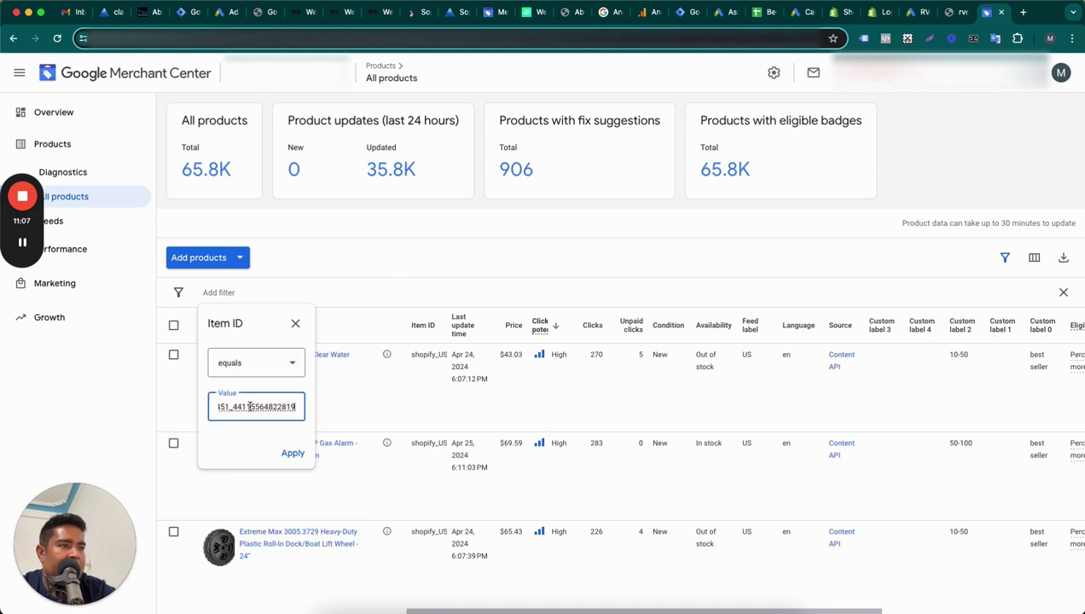
click(293, 454)
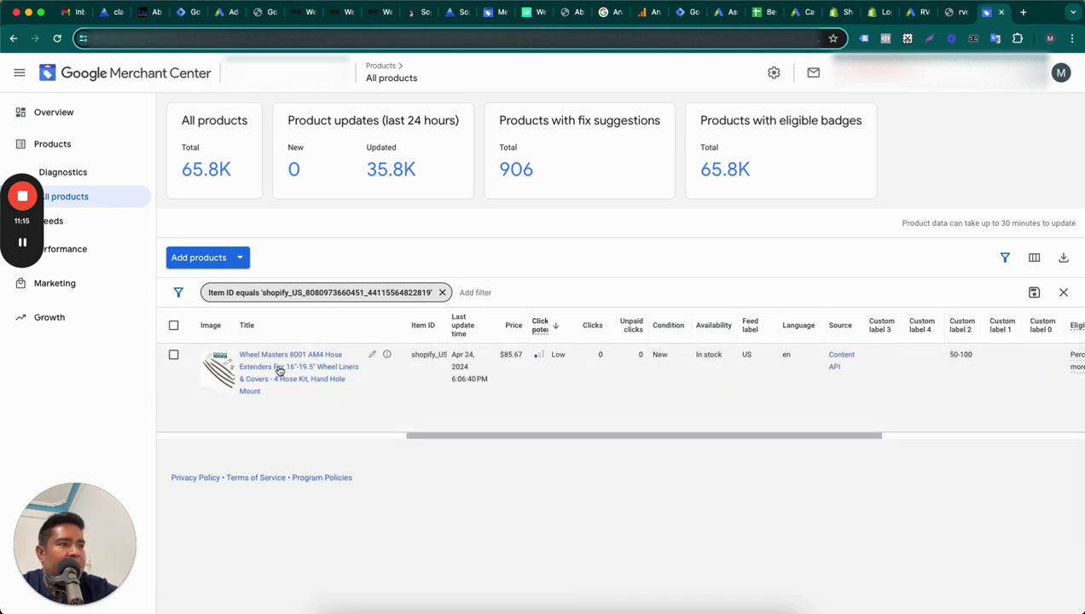
click(213, 365)
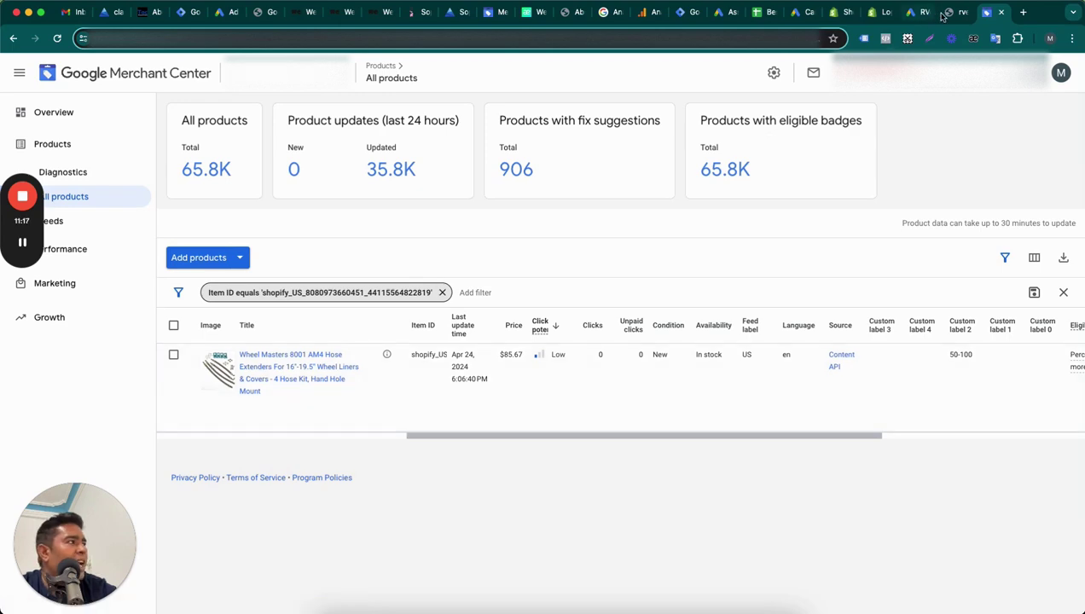